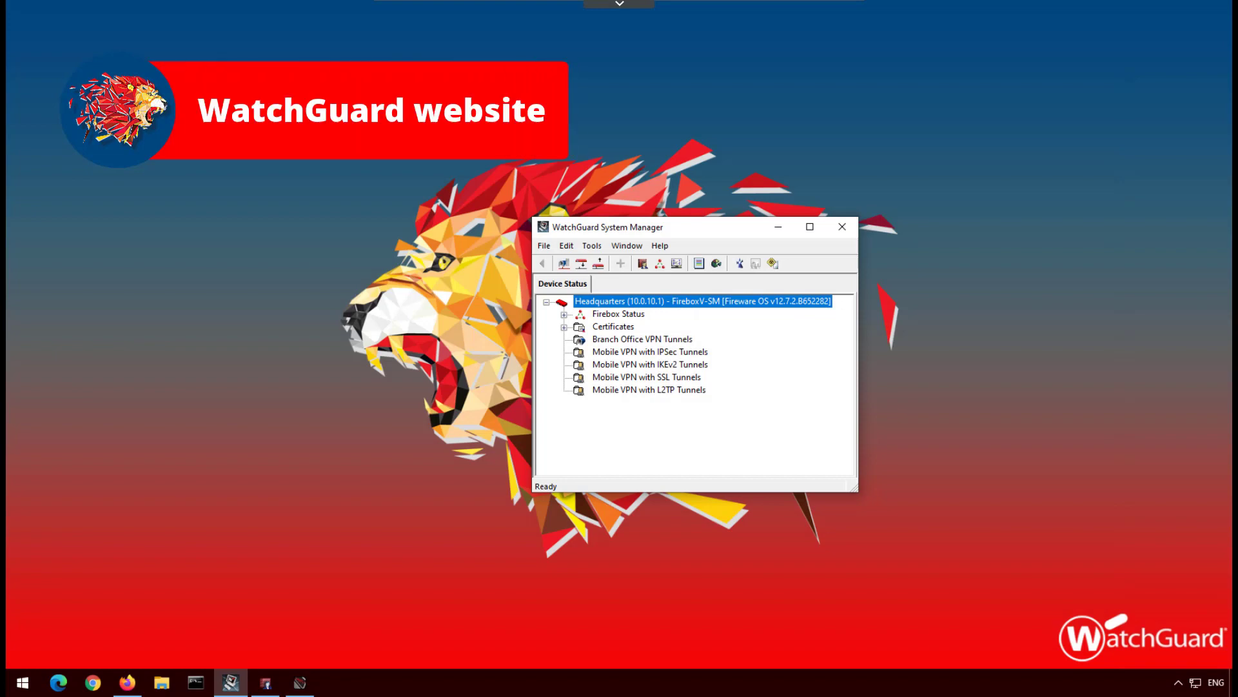
In Support Center, open Manage Products and view the registered Network Security products
left_click(127, 684)
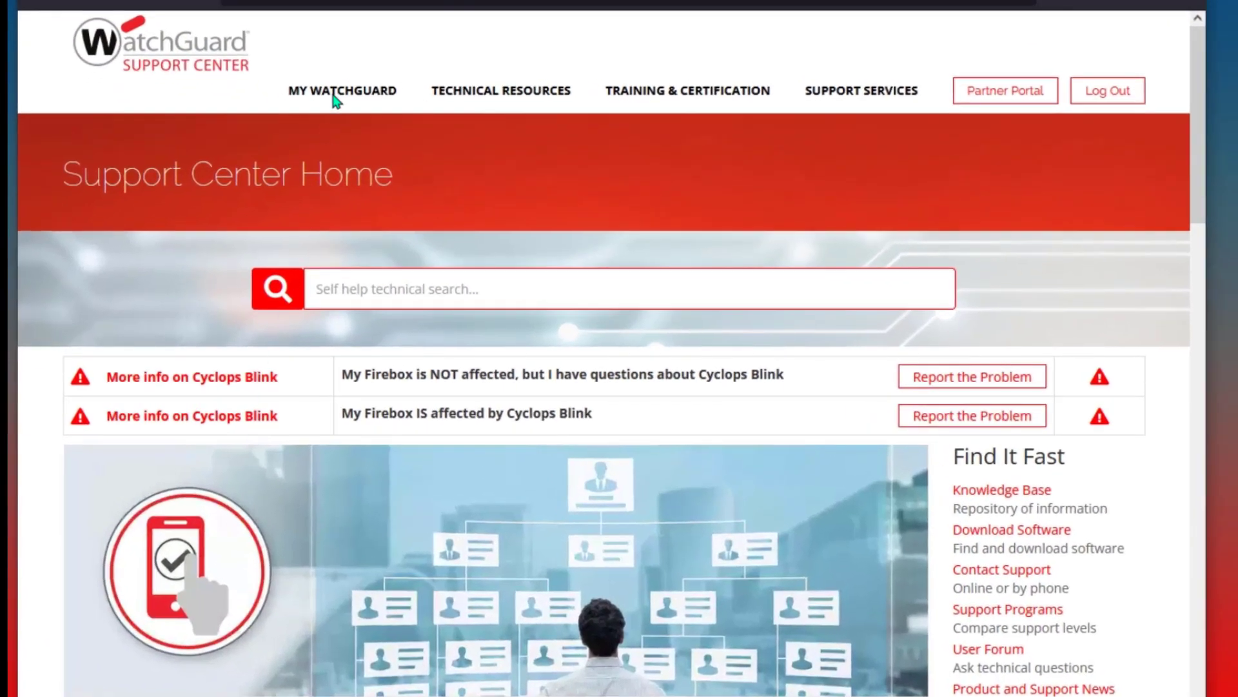
mouse_move(342, 90)
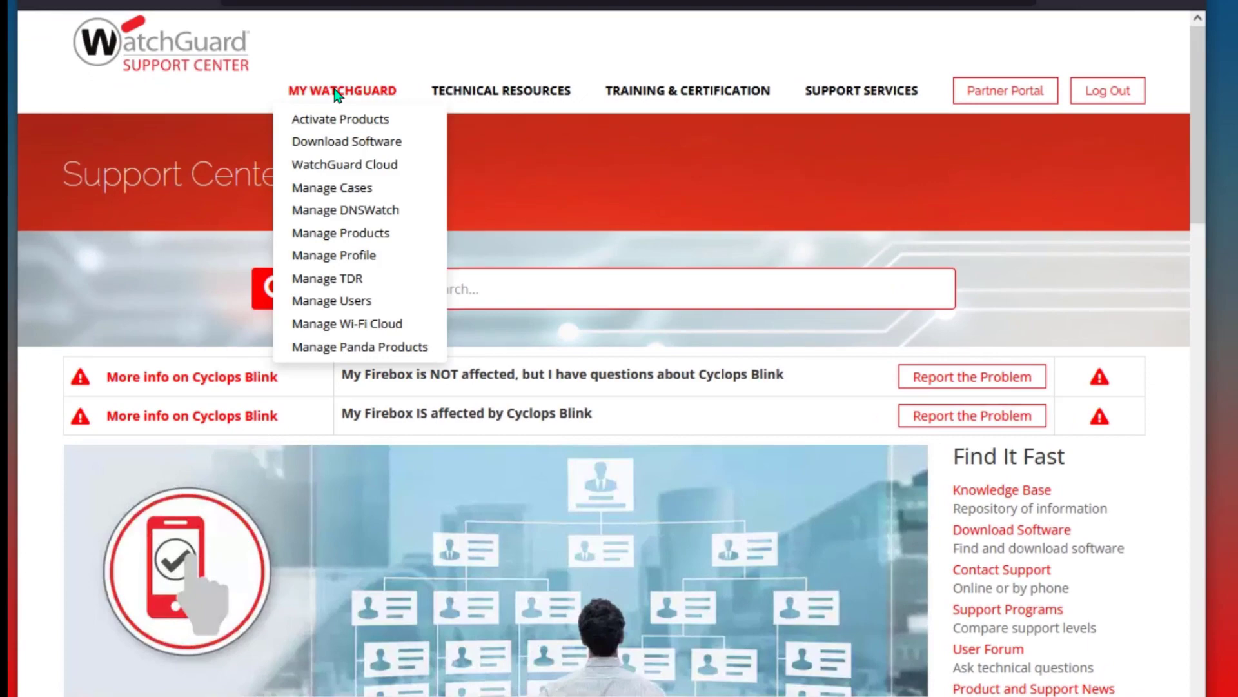
left_click(334, 232)
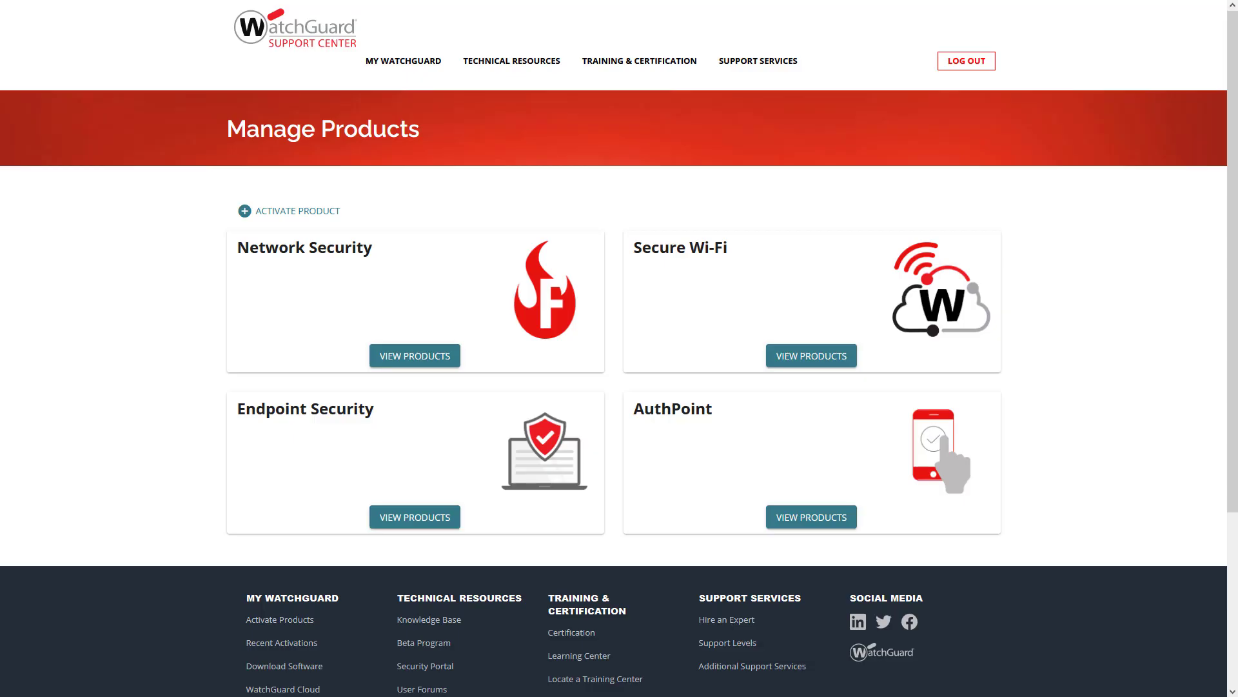
left_click(402, 355)
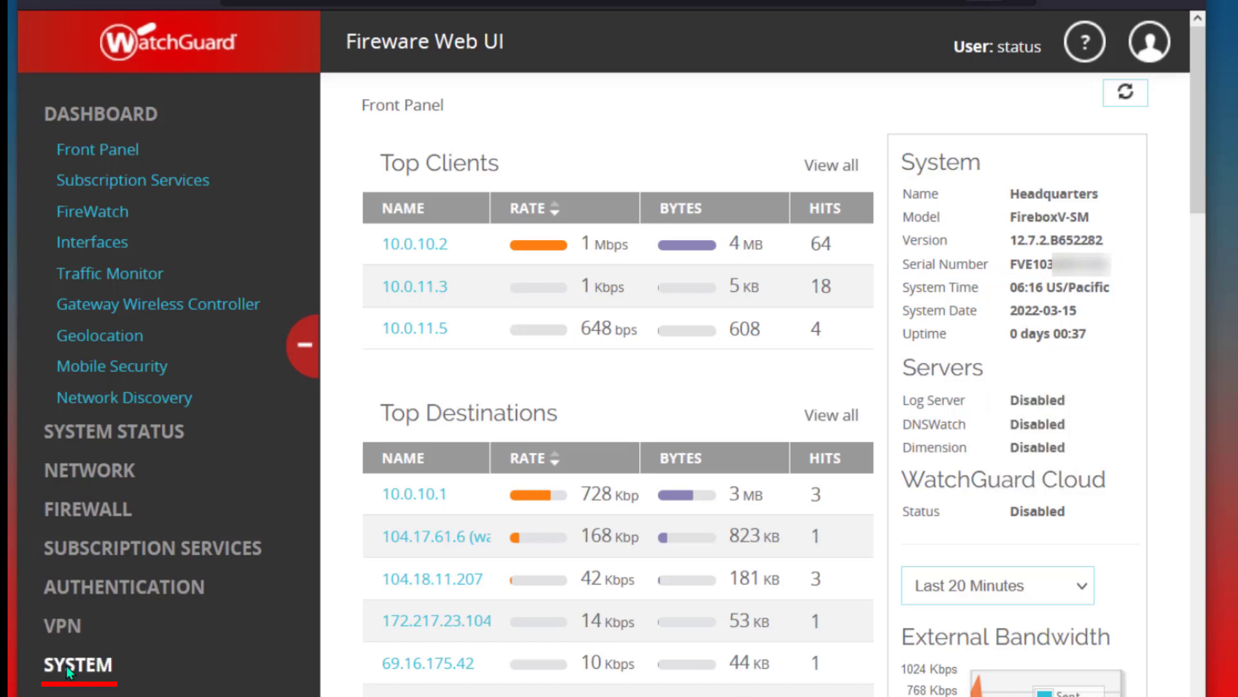
scroll(67, 666, "down", 2)
scroll(71, 656, "down", 3)
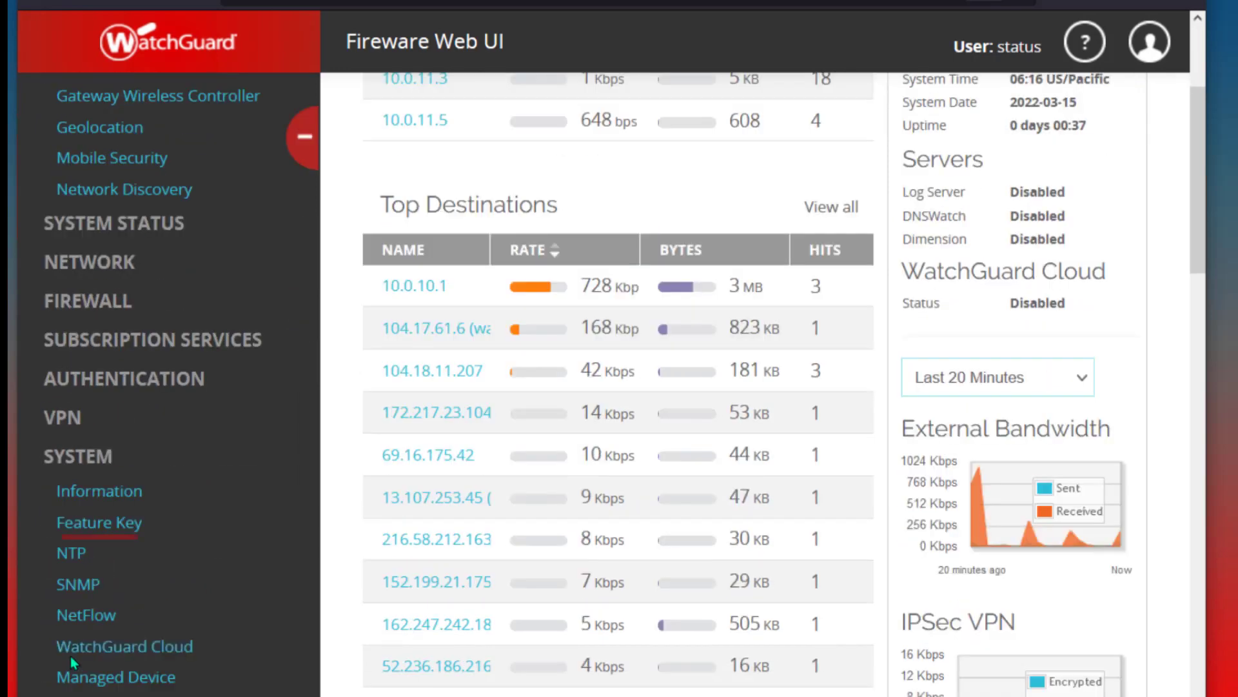
After noting the Front Panel serial number, open the Firebox Feature Key page
left_click(99, 523)
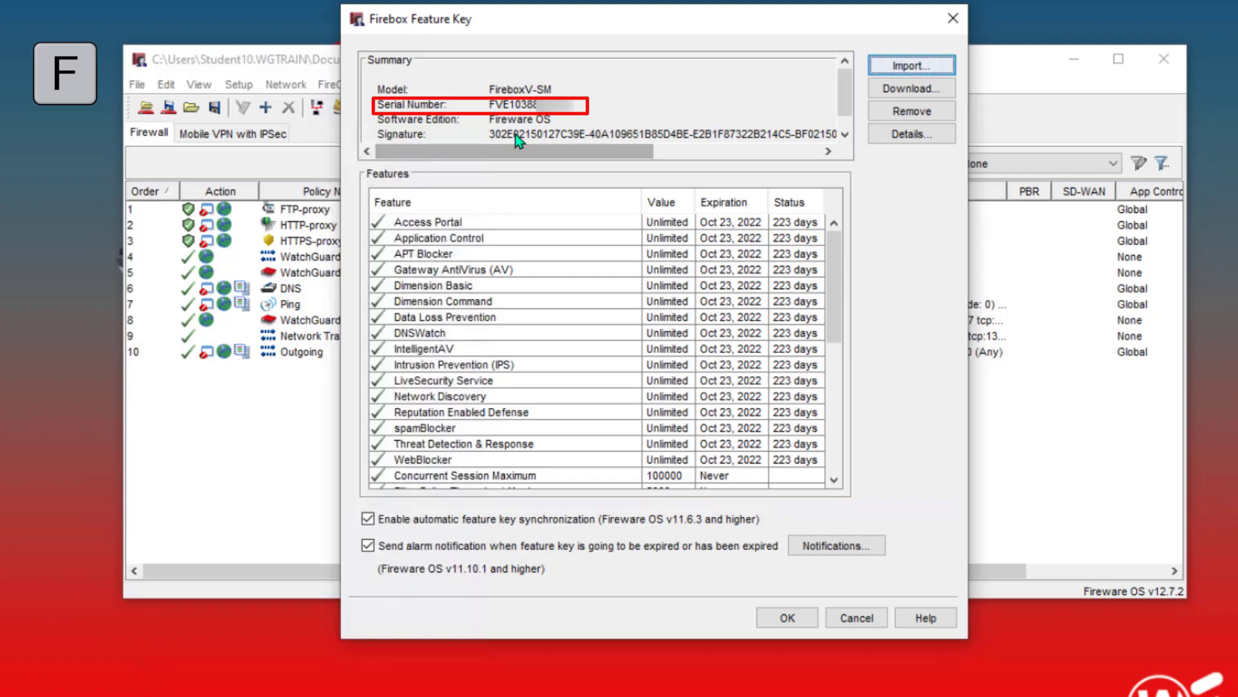
View the feature key details, close both dialogs, then reopen Setup > Feature Keys
left_click(909, 134)
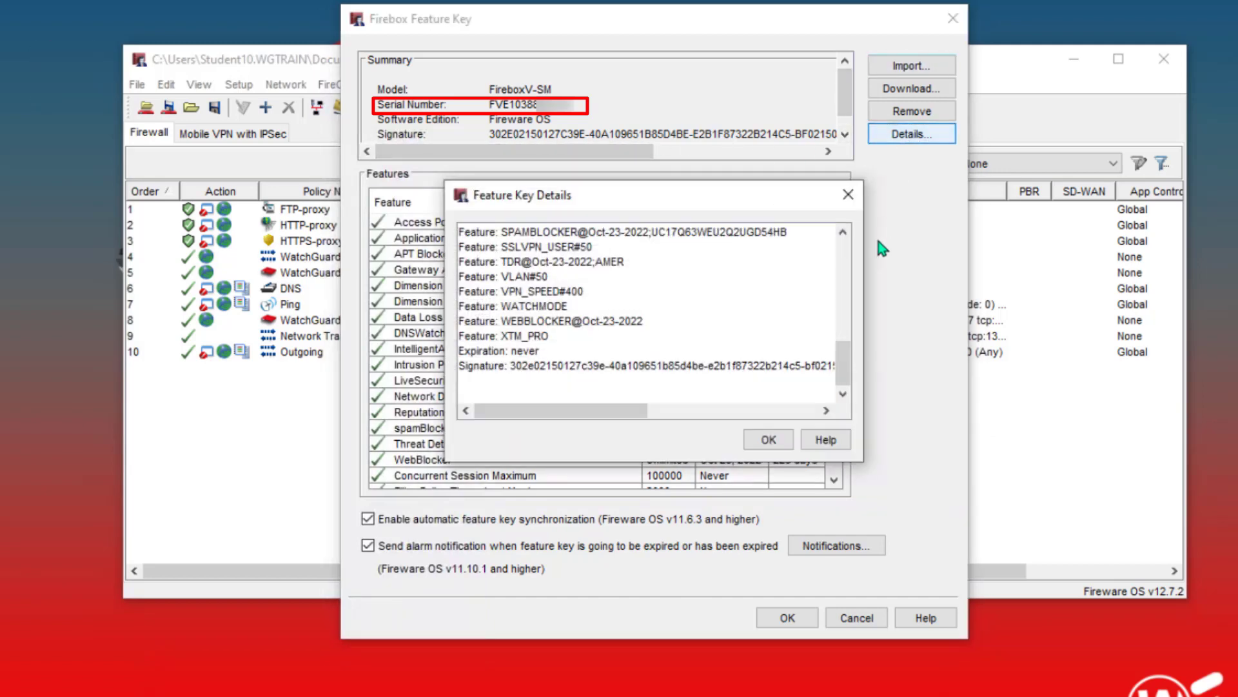
left_click_drag(844, 366, 840, 243)
scroll(840, 243, "up", 1)
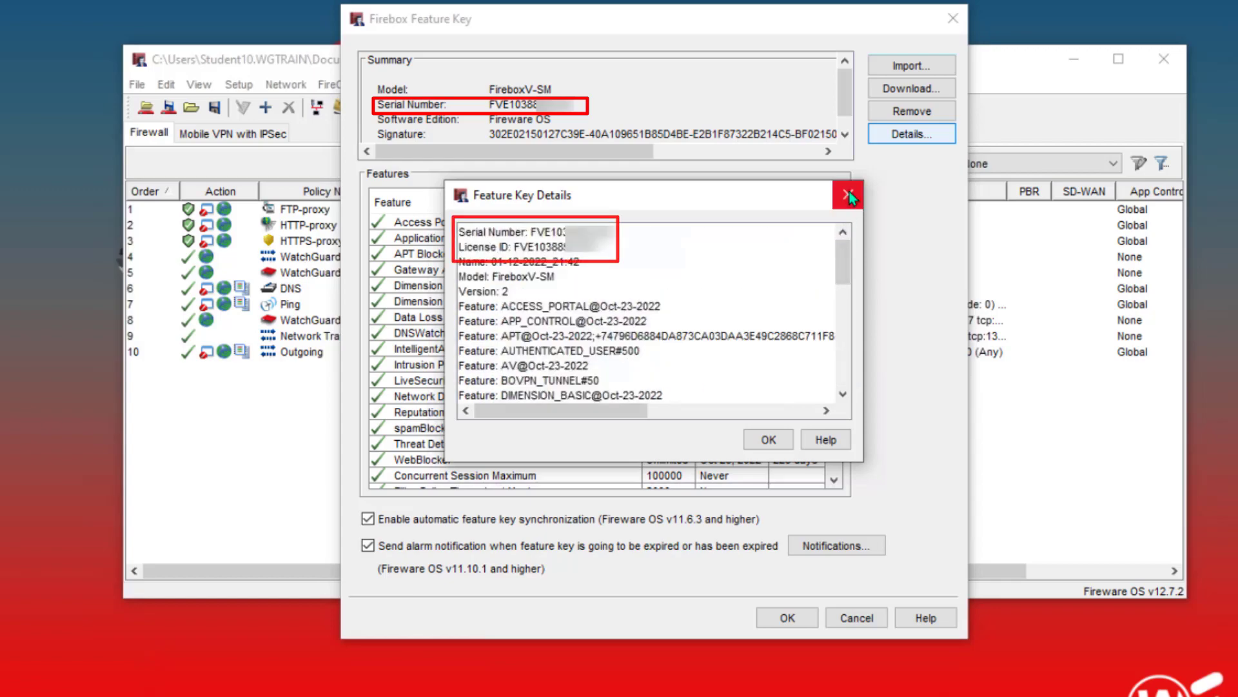
left_click(849, 197)
left_click(958, 15)
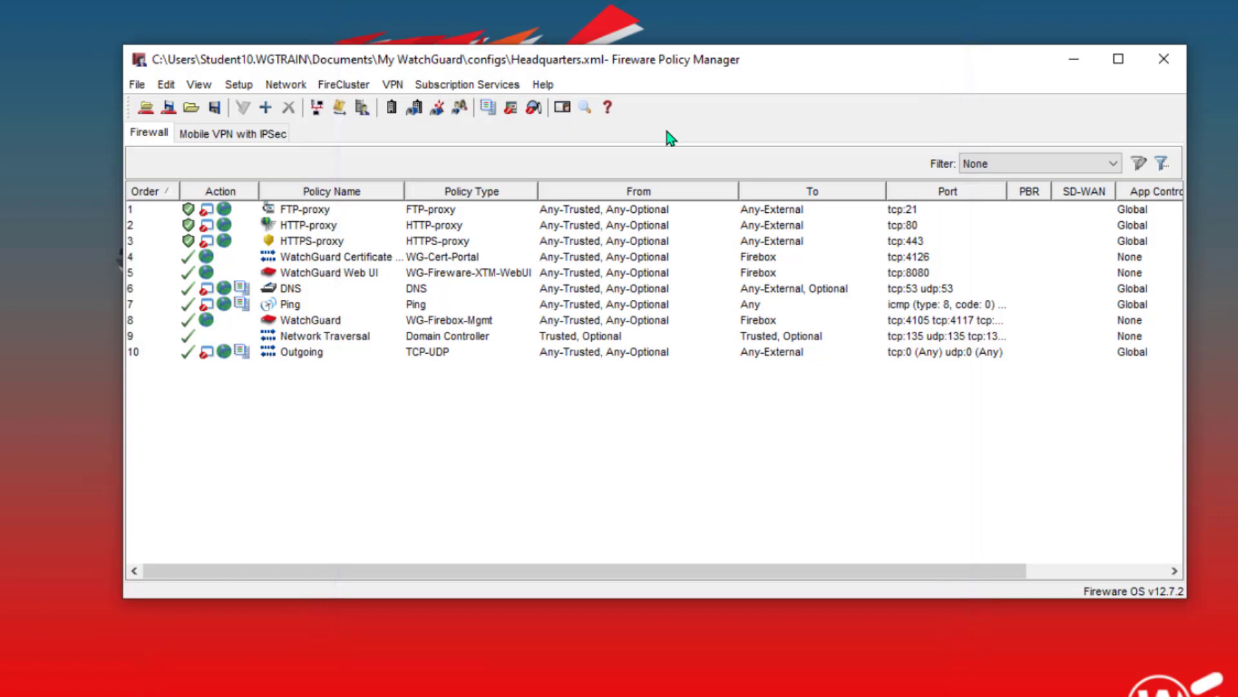
left_click(239, 85)
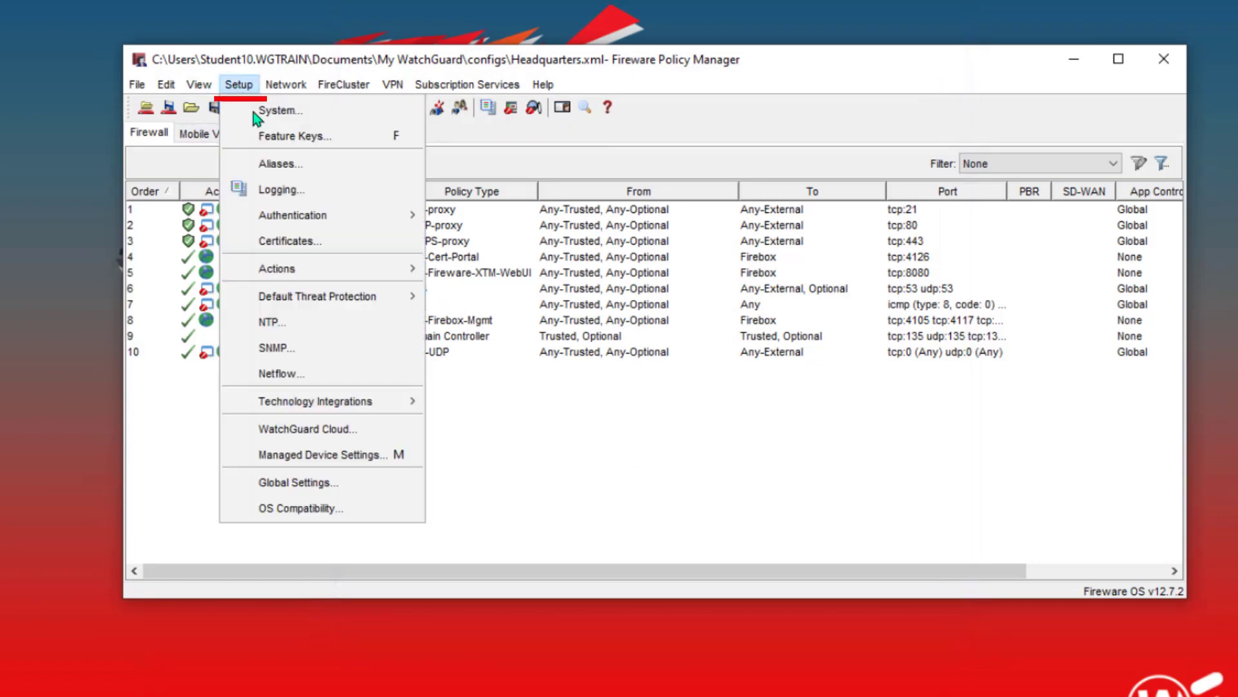
left_click(266, 135)
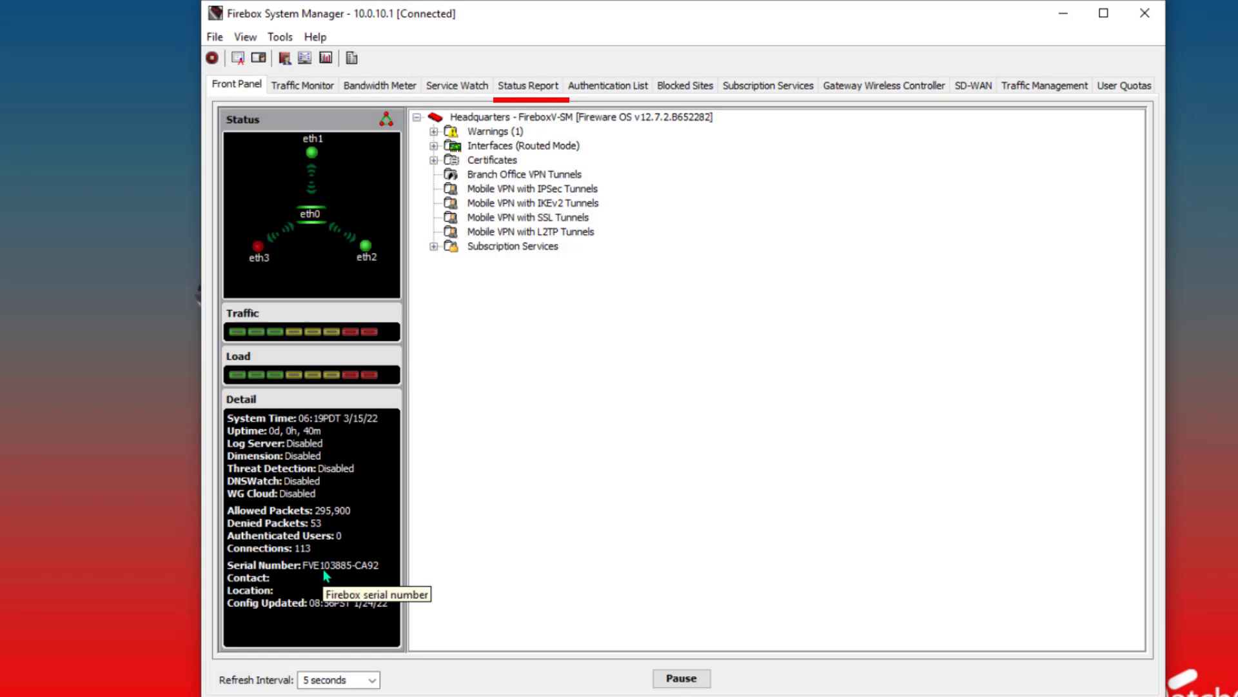
Show the Headquarters Firebox Status Report with its serial and OEM serial numbers
left_click(528, 85)
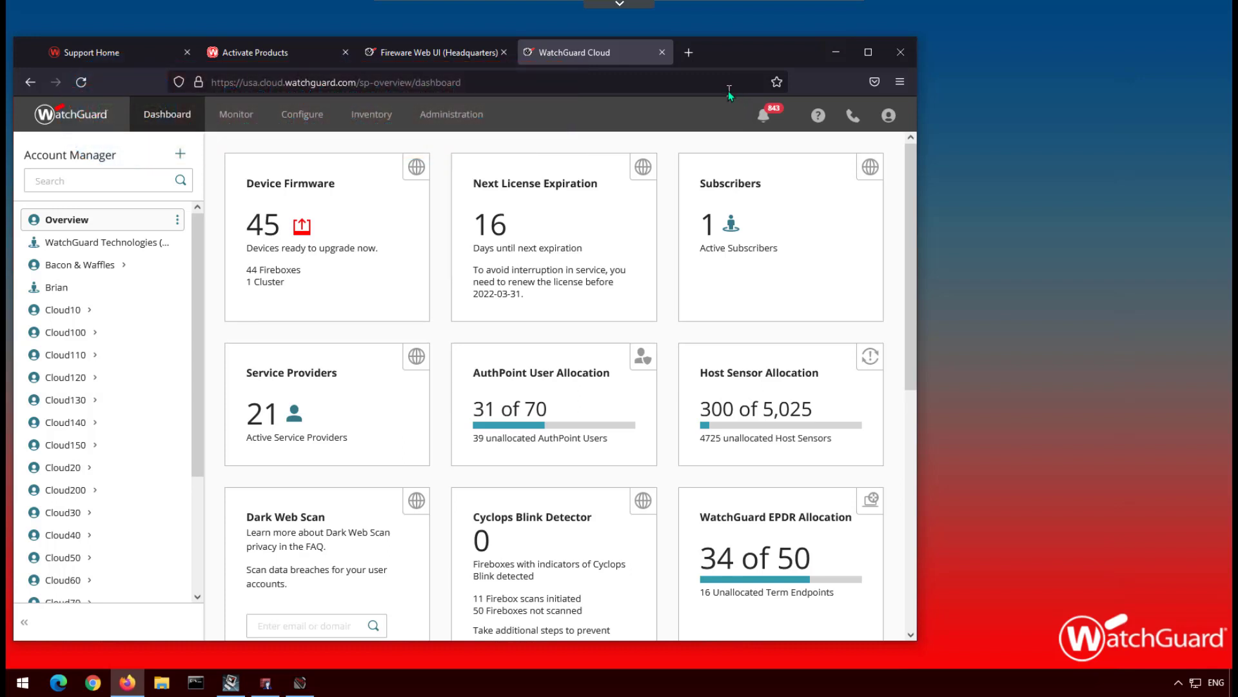
Show Firebox Allocation grouped By Account for Bacon & Waffles (My Account)
left_click(381, 113)
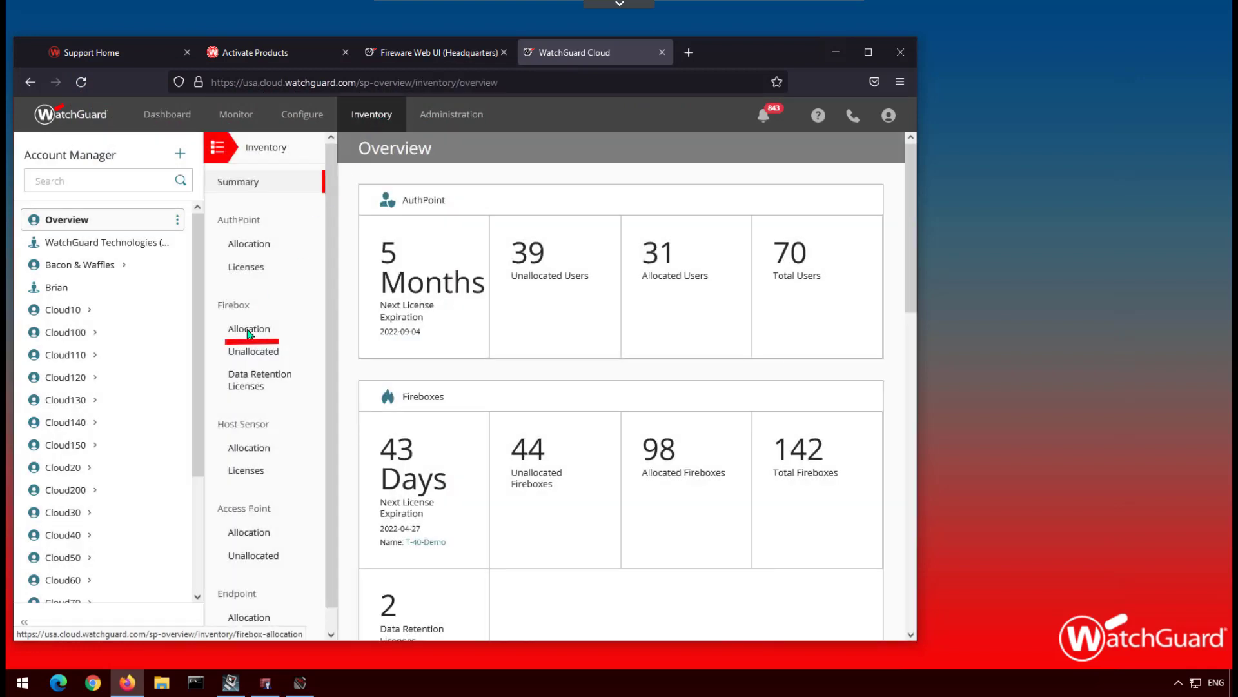
left_click(249, 330)
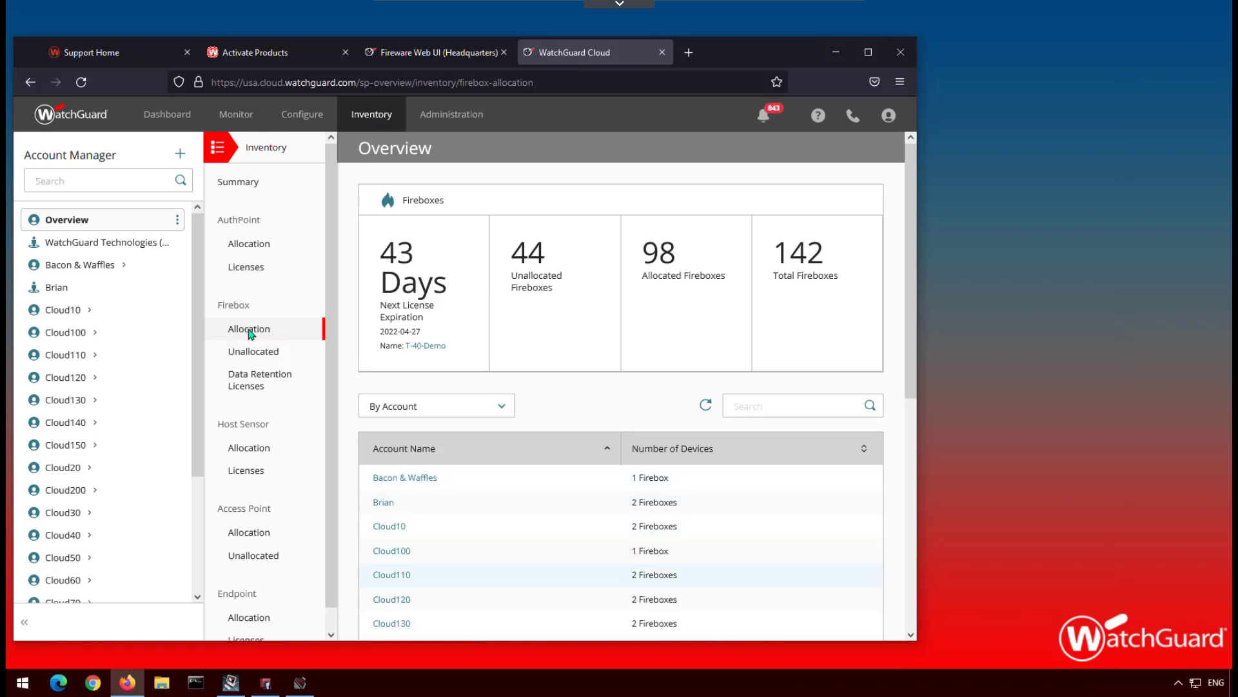
left_click(435, 406)
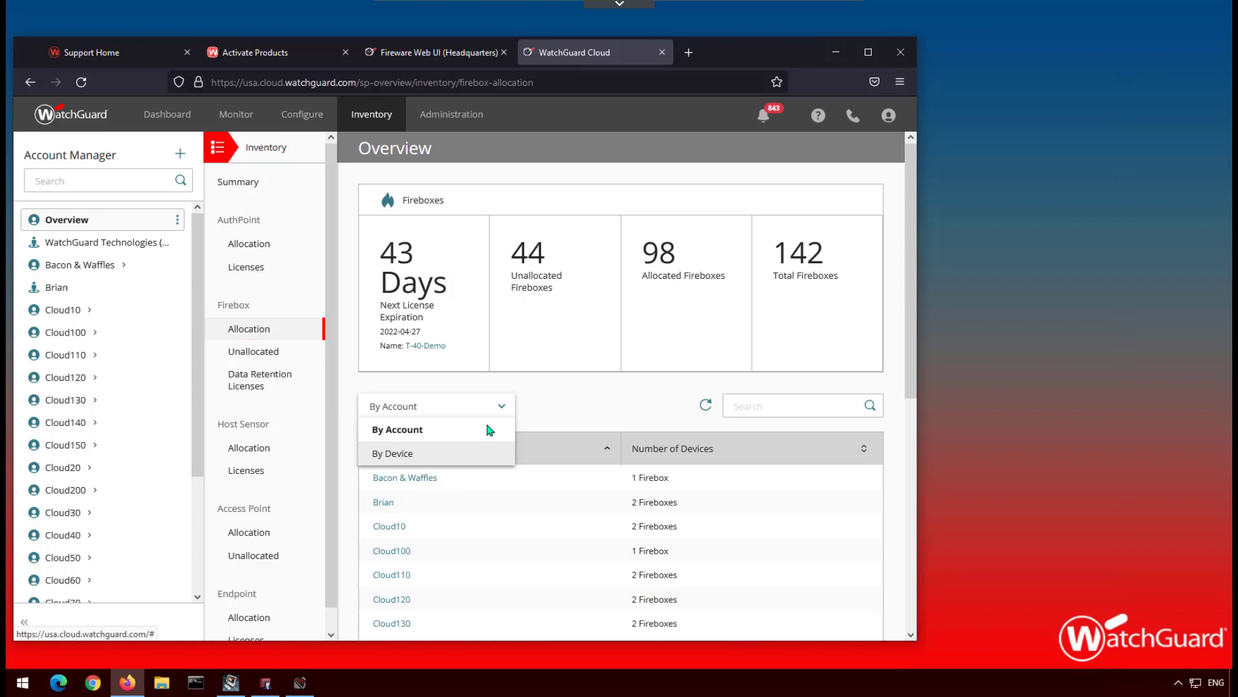
left_click(562, 406)
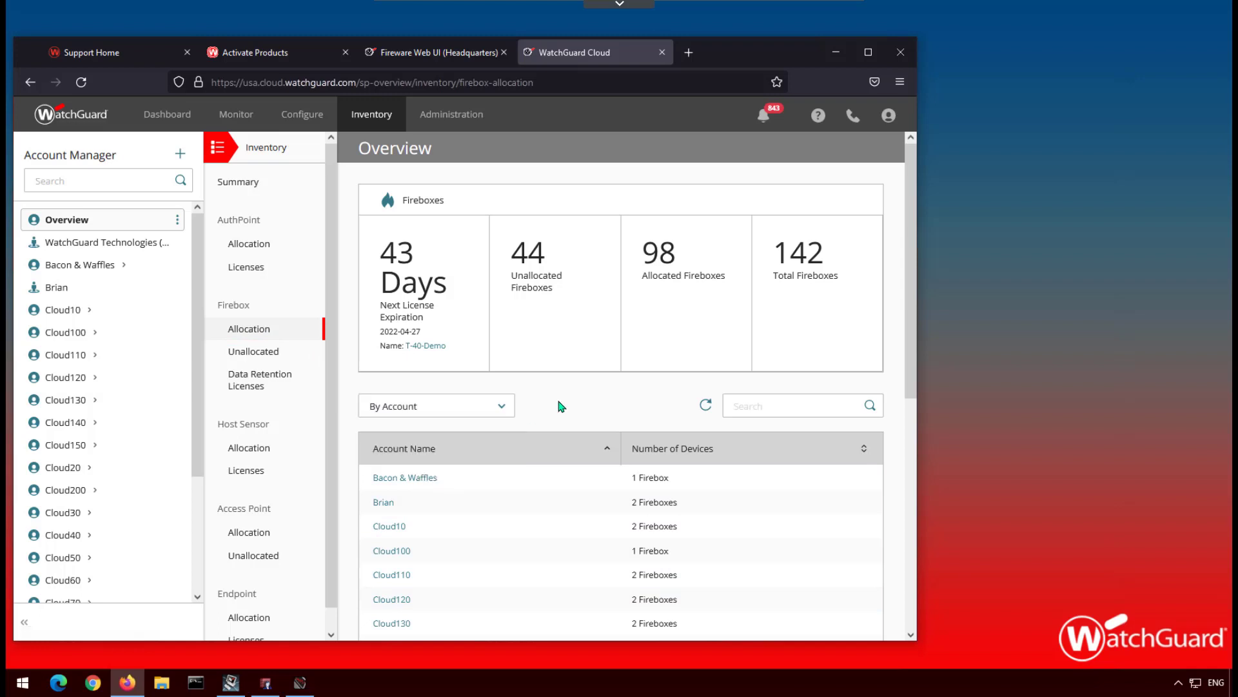
left_click(404, 477)
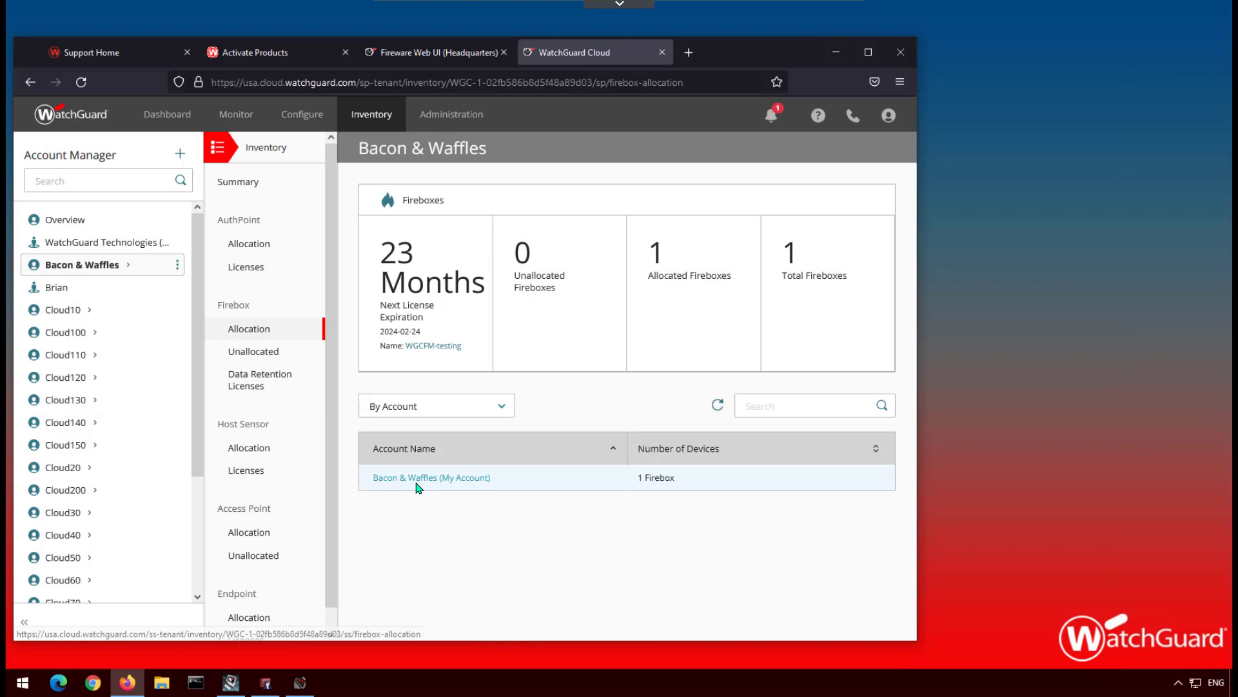
left_click(414, 480)
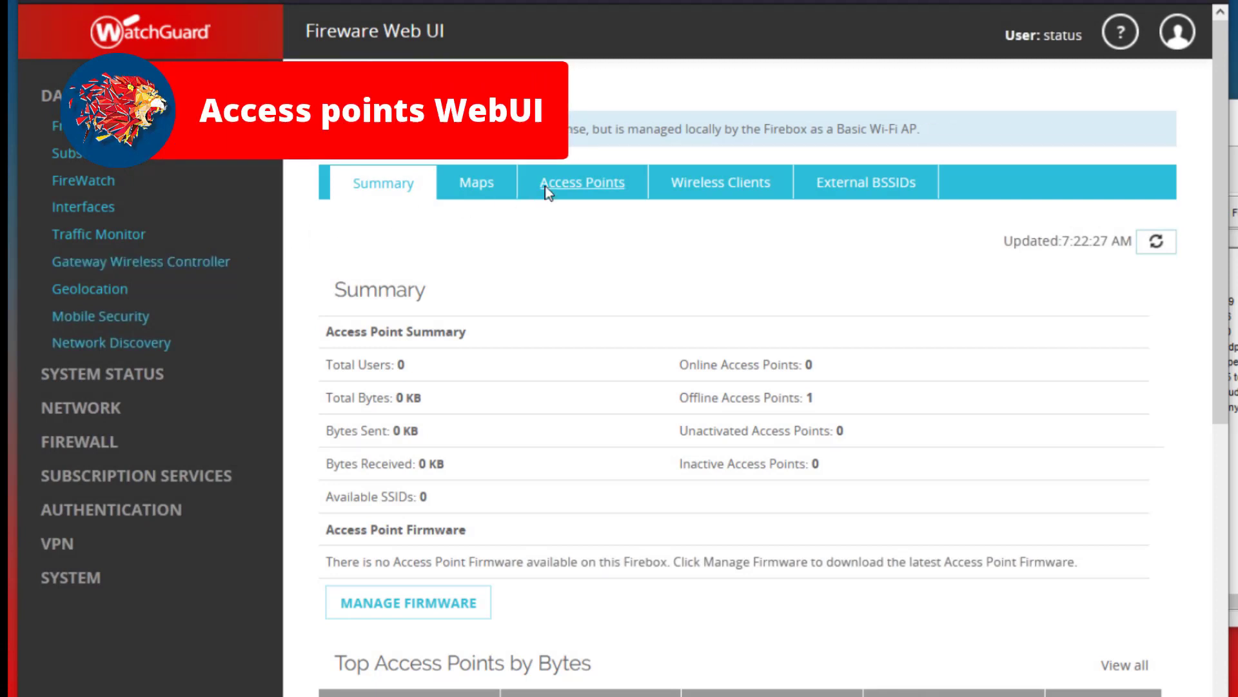
View AP420's details and serial number in the access point list
left_click(563, 182)
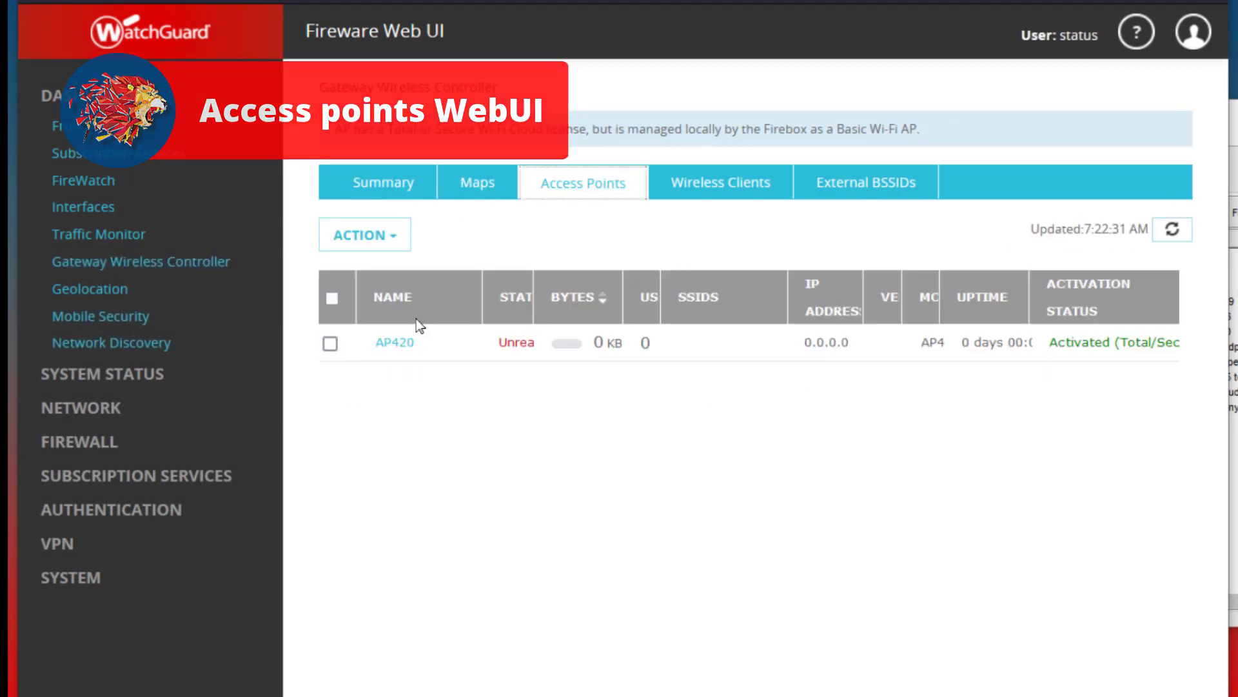
left_click(388, 345)
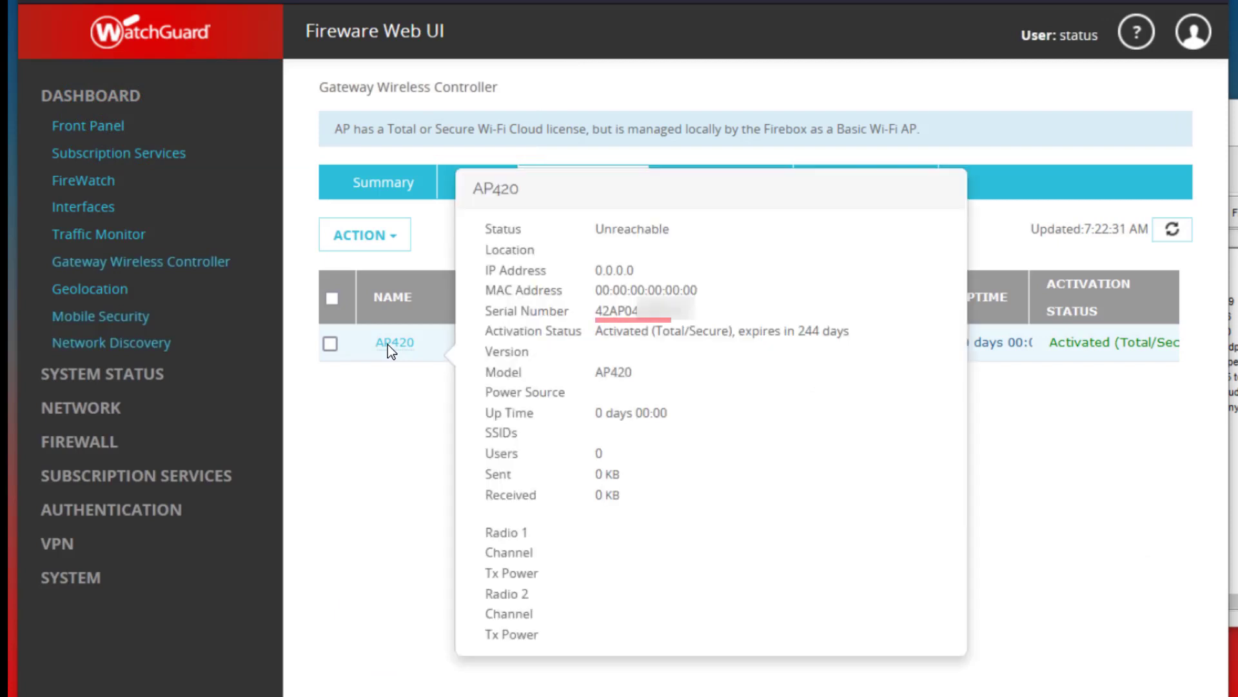
left_click(306, 432)
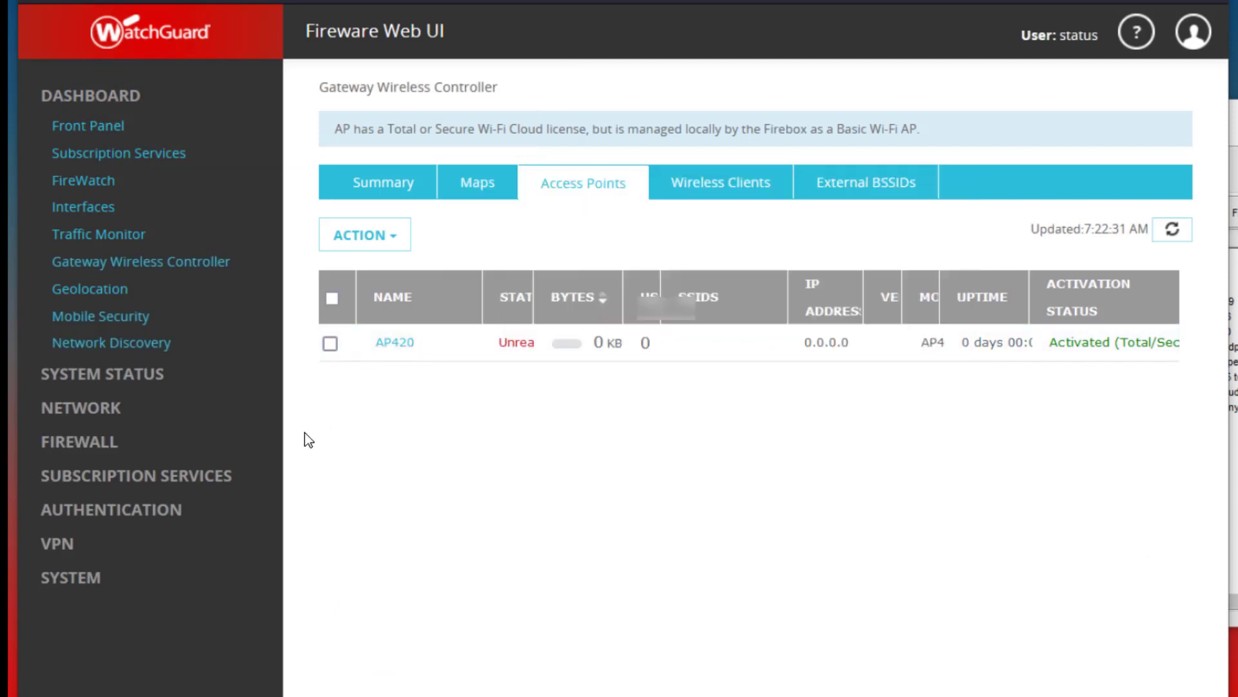
Edit AP420 from the Gateway Wireless Controller's paired access points
left_click(104, 414)
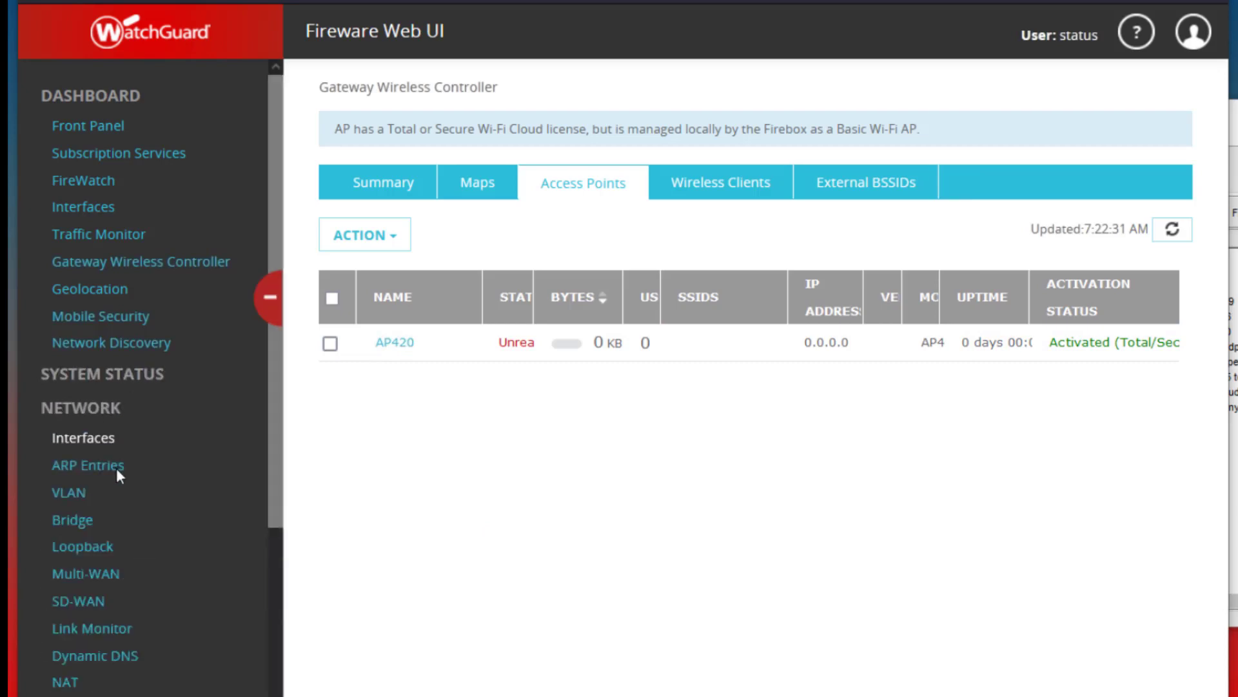
scroll(116, 470, "down", 3)
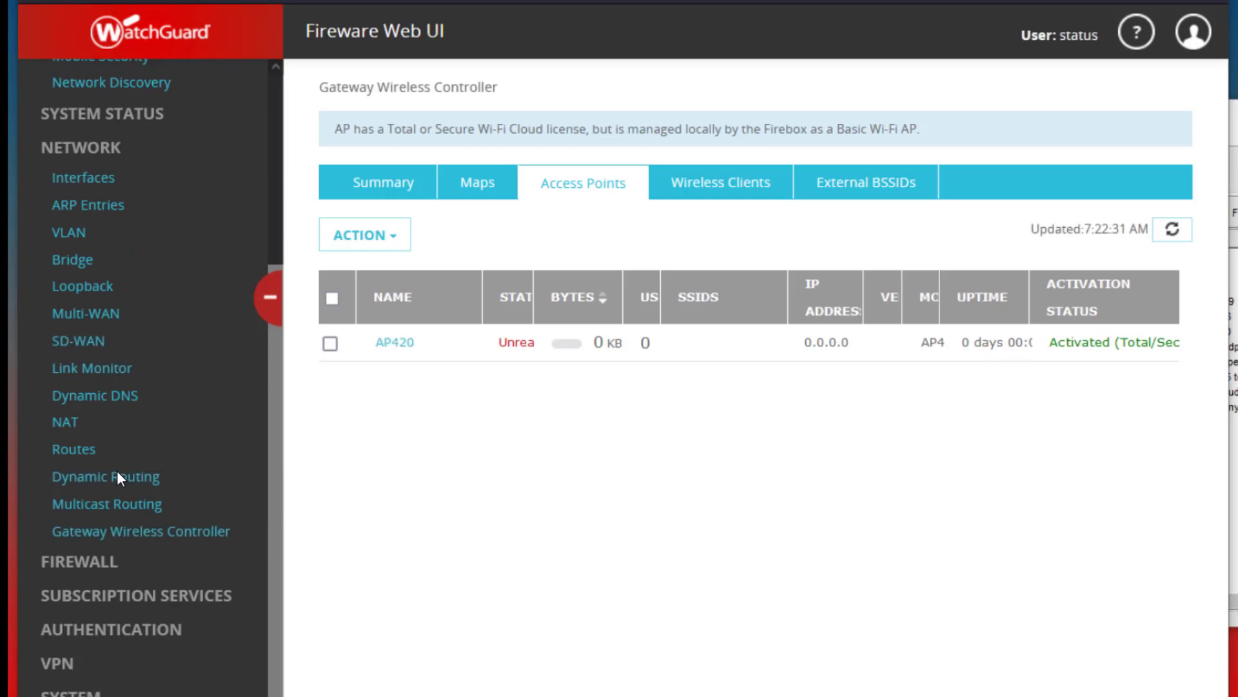
left_click(129, 530)
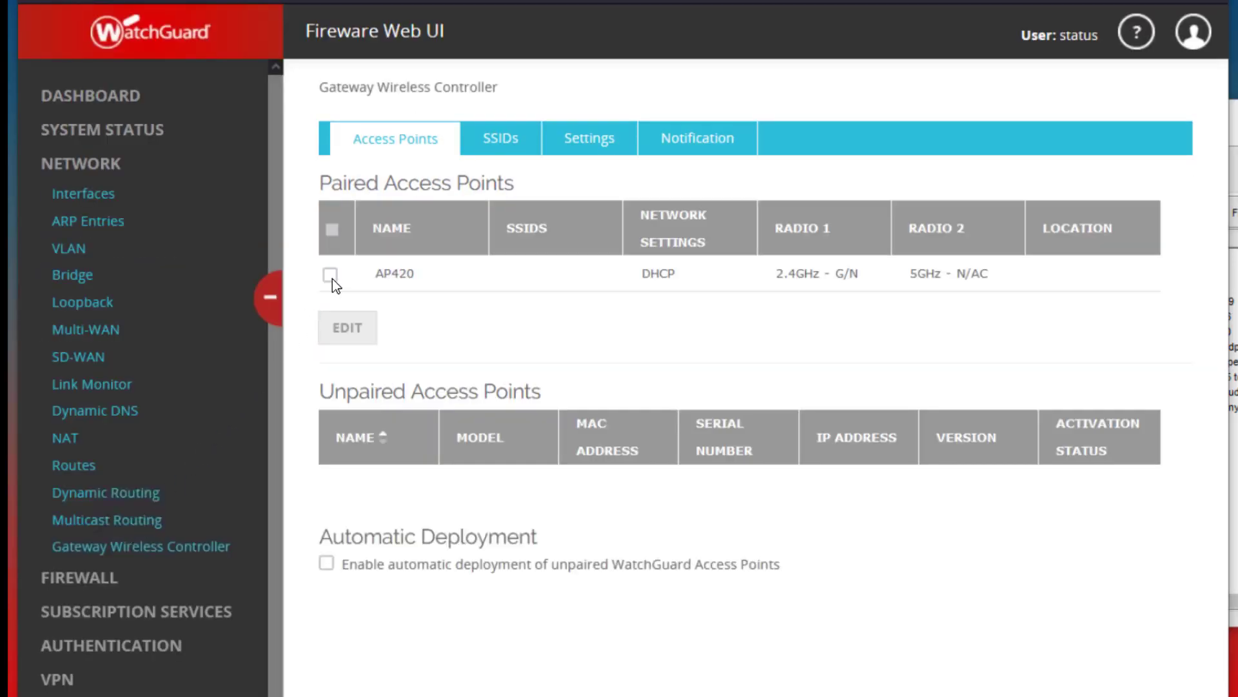
left_click(400, 277)
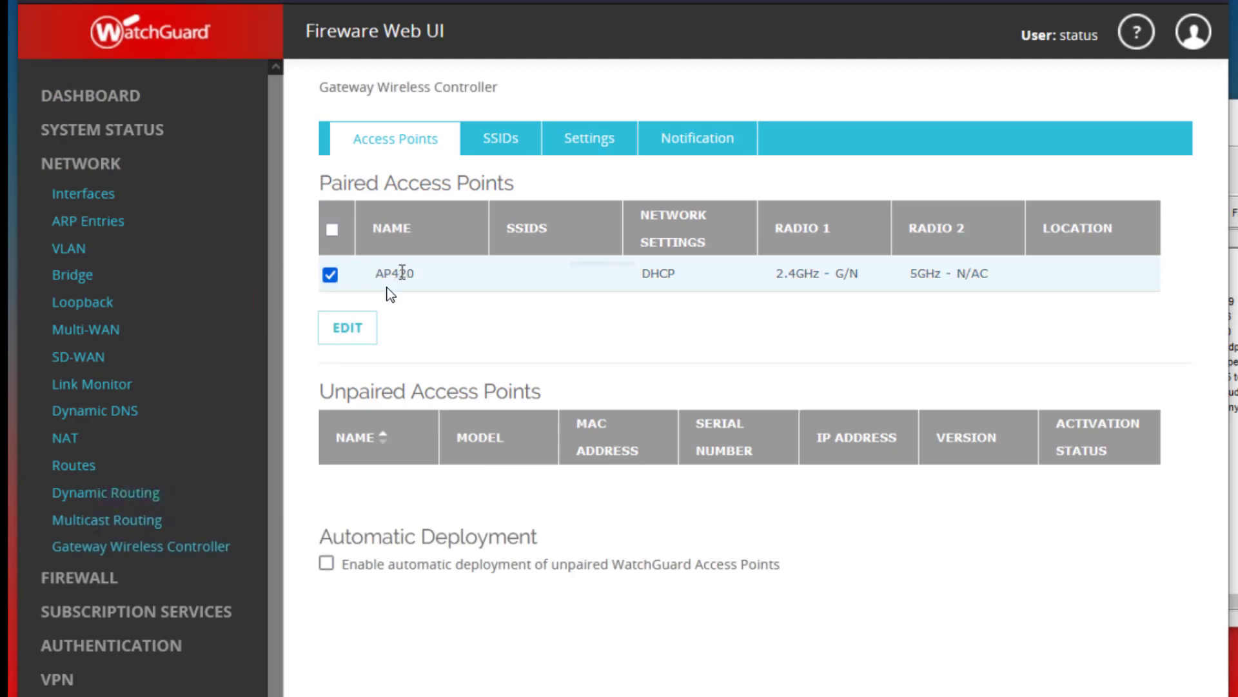
left_click(348, 327)
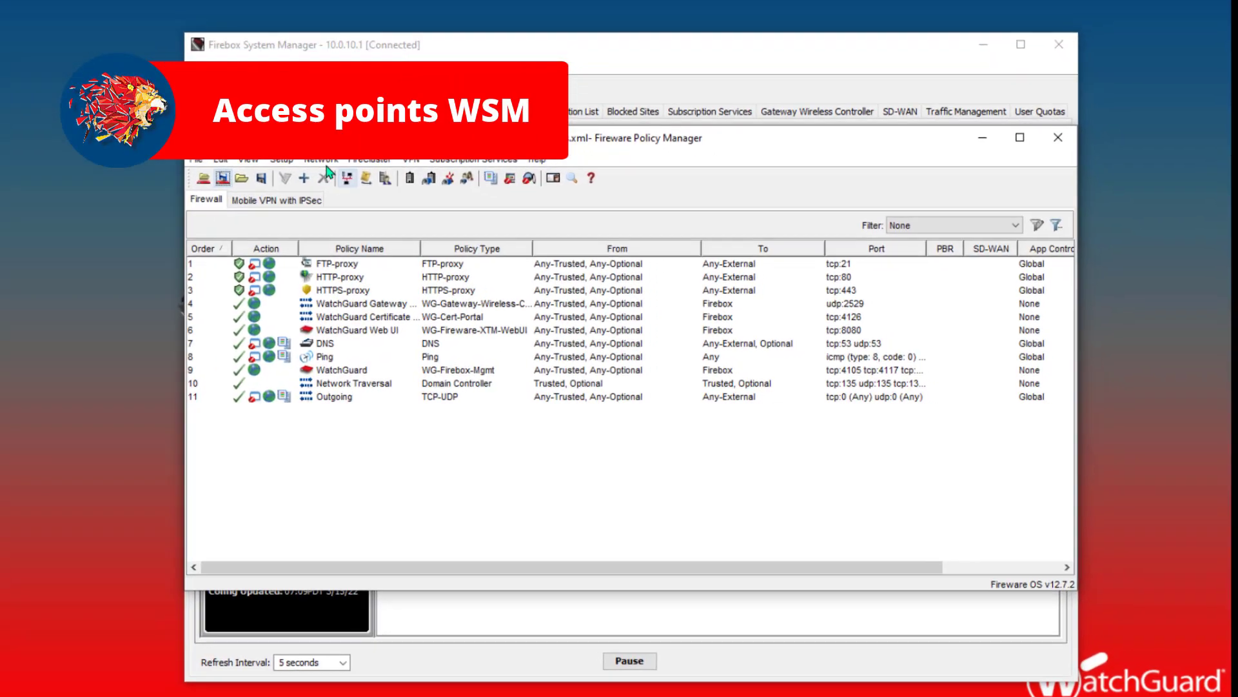
Edit AP420 from the Access Points tab of the Gateway Wireless Controller settings
left_click(411, 182)
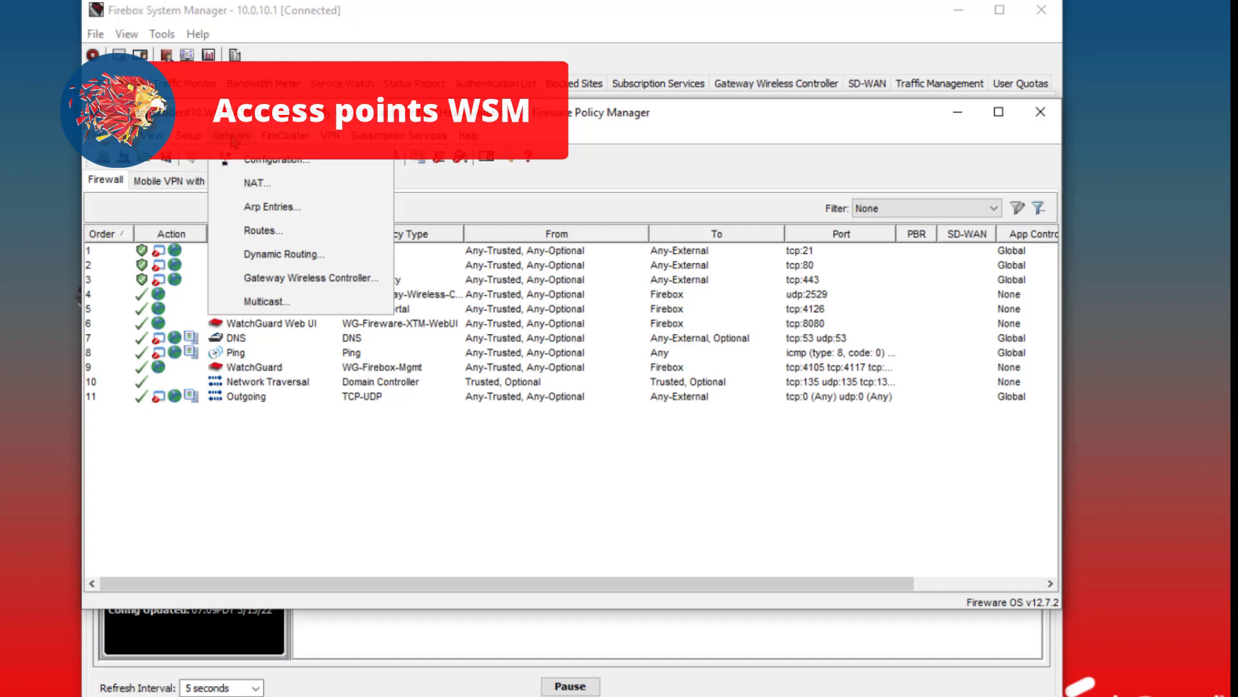
left_click(308, 278)
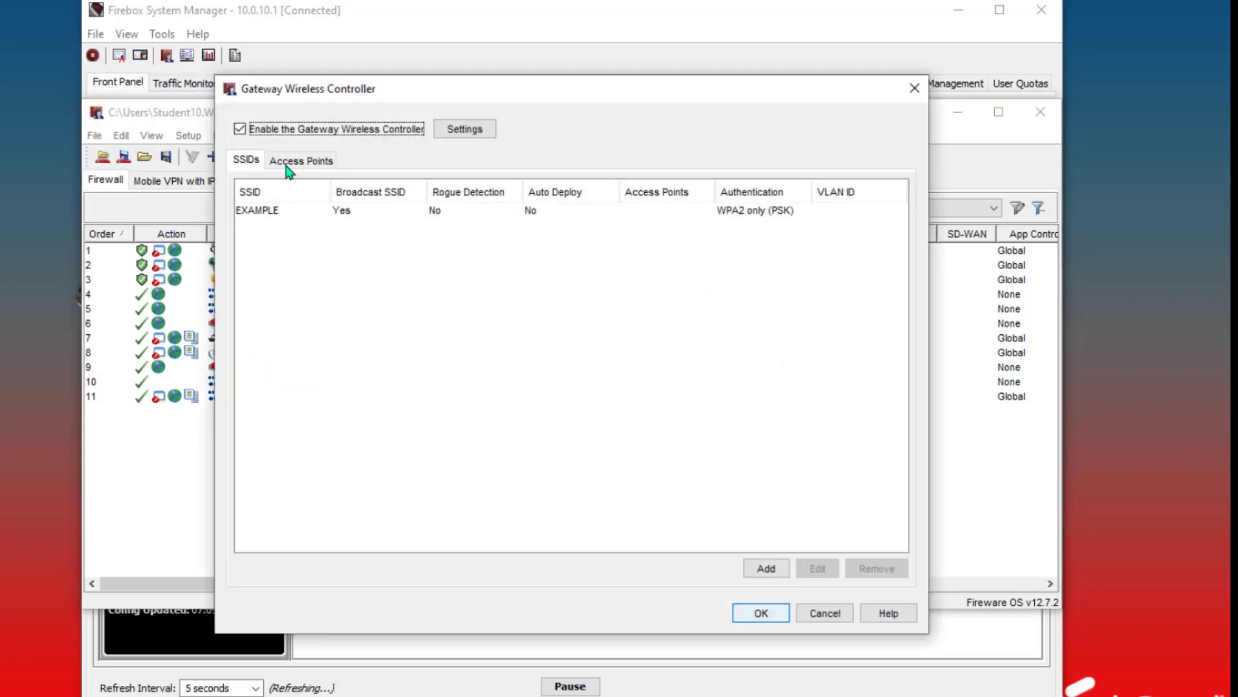
left_click(288, 169)
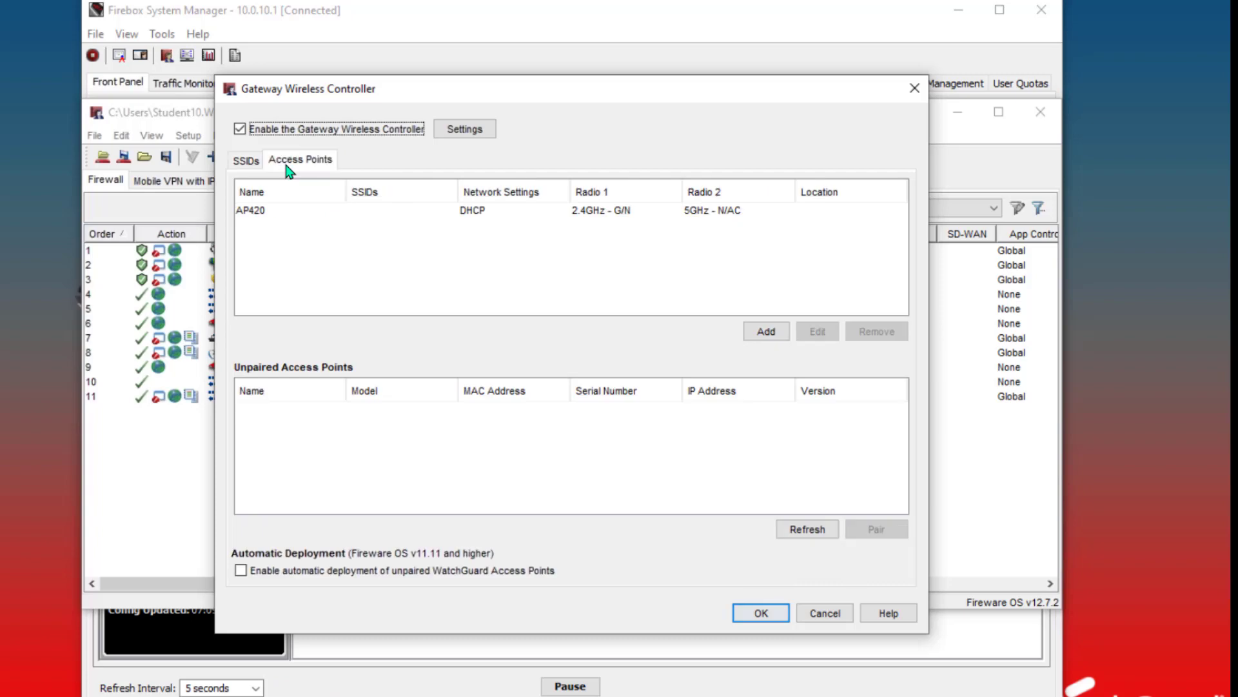
left_click(266, 215)
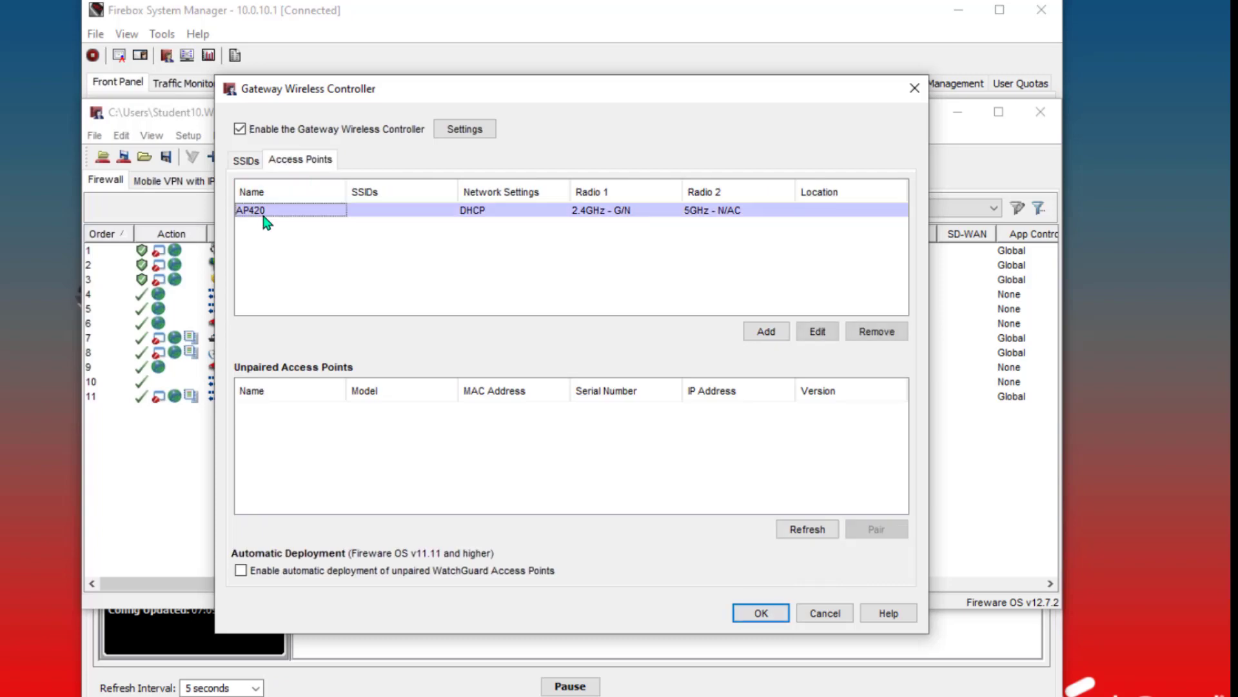
left_click(818, 330)
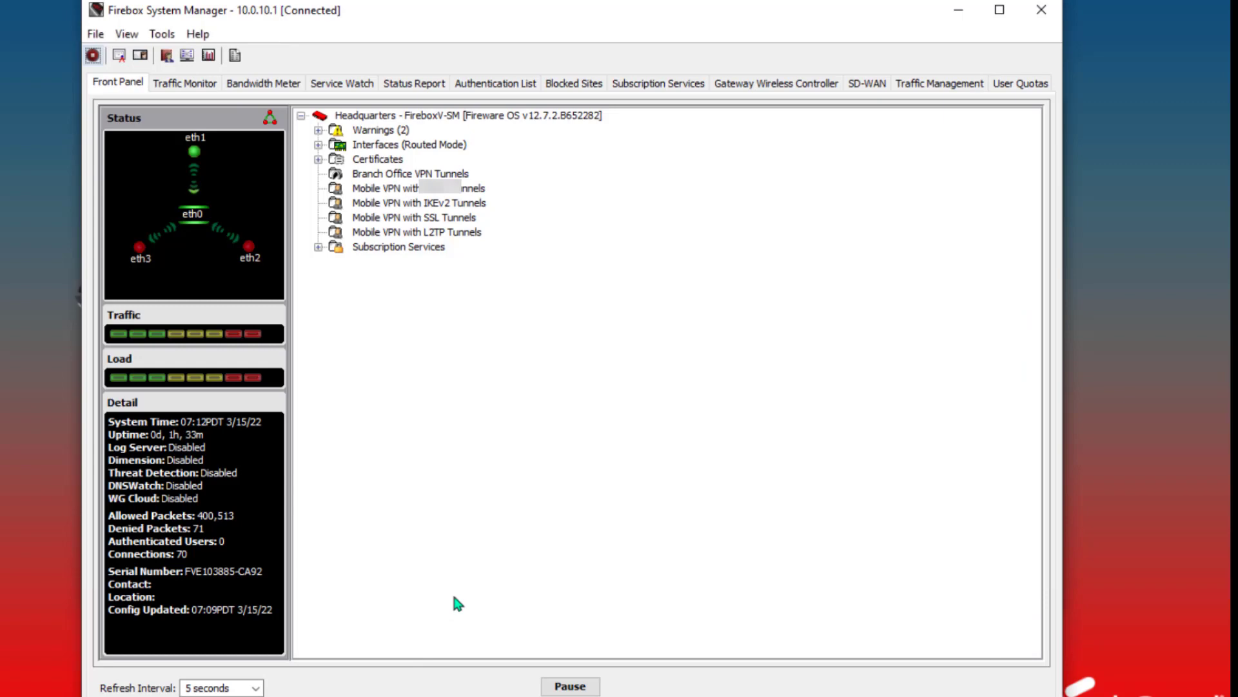
Show AP420's details and serial number on the Gateway Wireless Controller tab
left_click(747, 90)
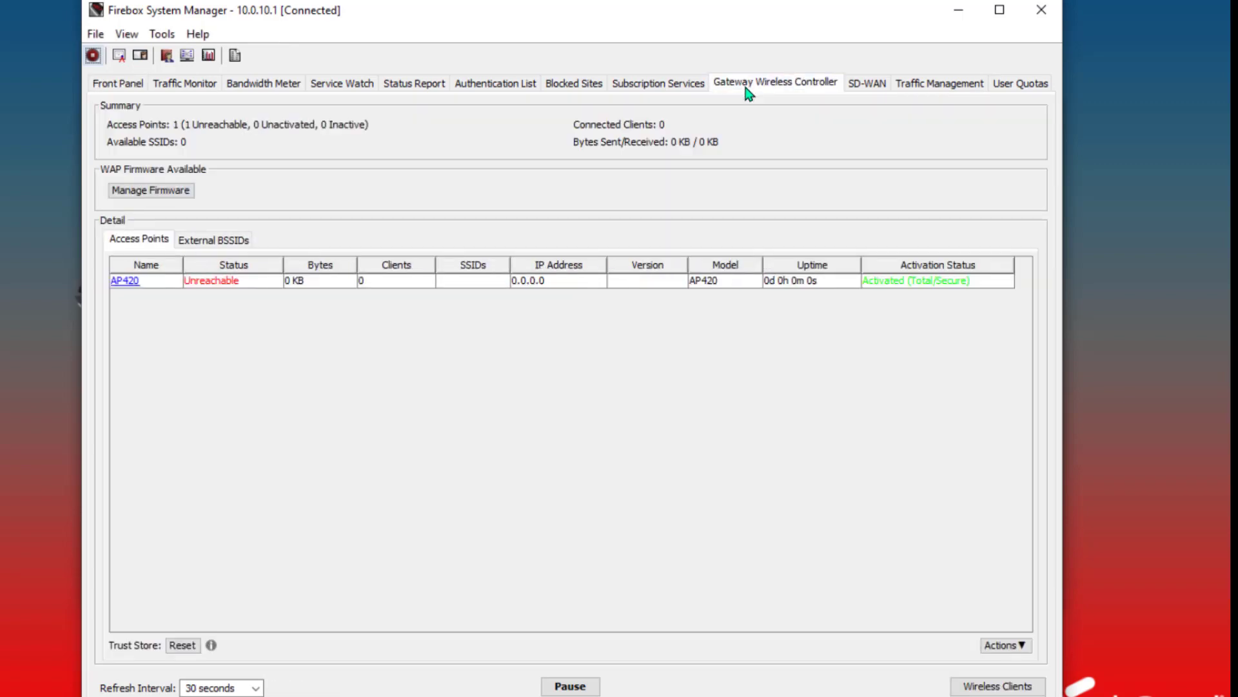
left_click(129, 286)
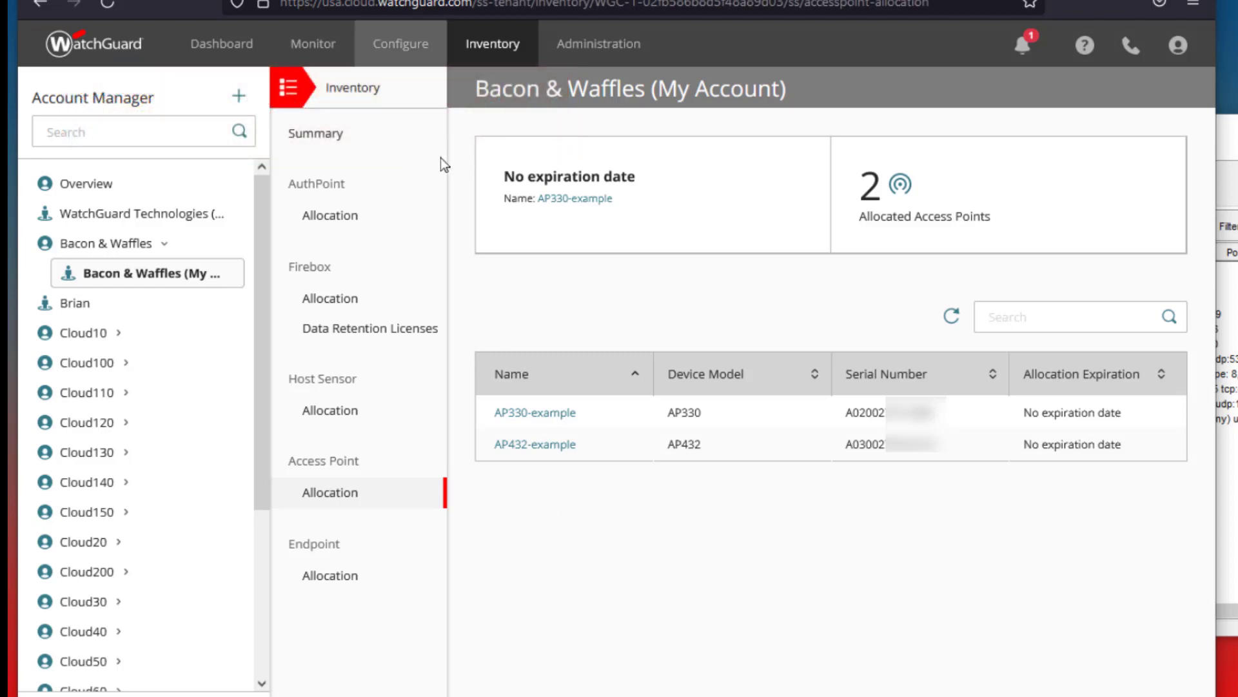
Open AP330-example from Configure > Devices access points and show its Monitor summary
left_click(408, 50)
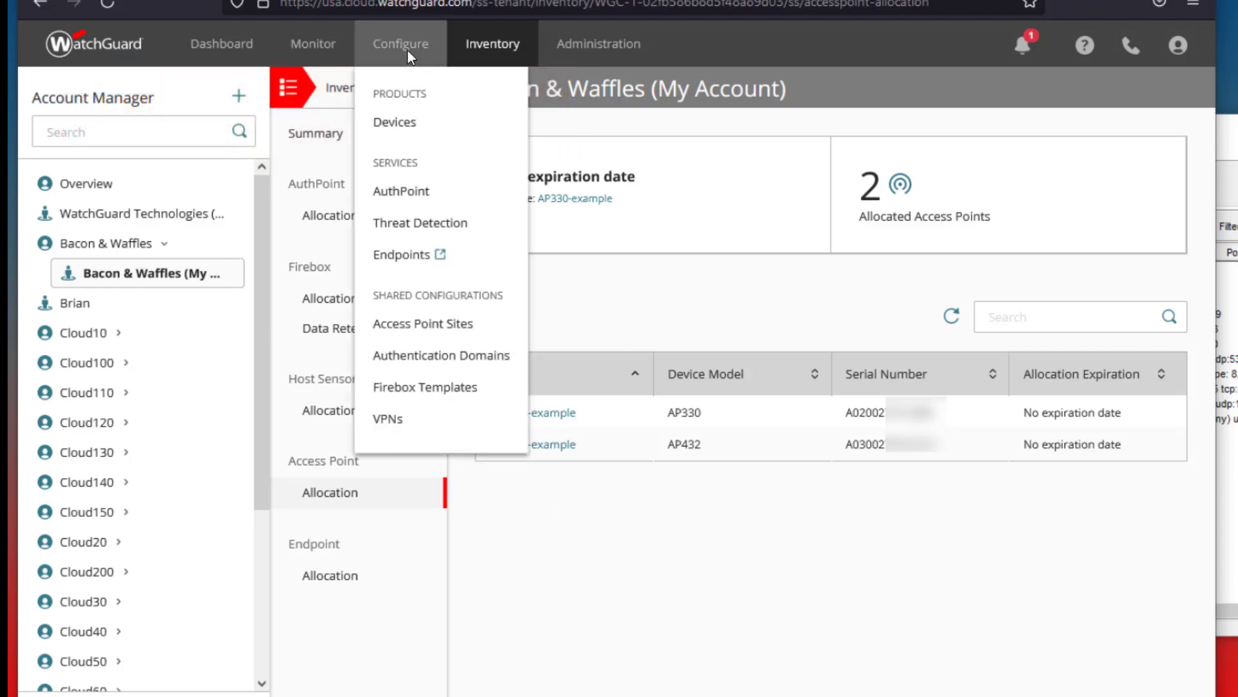
left_click(400, 119)
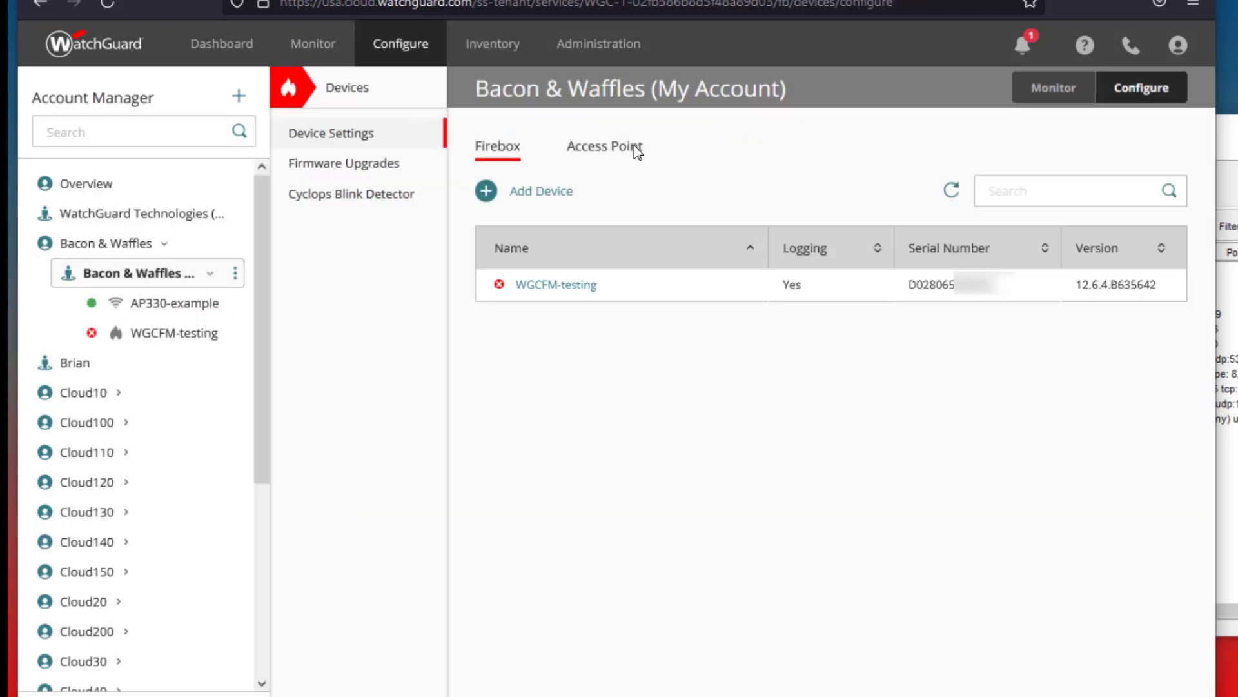
left_click(634, 145)
left_click(707, 293)
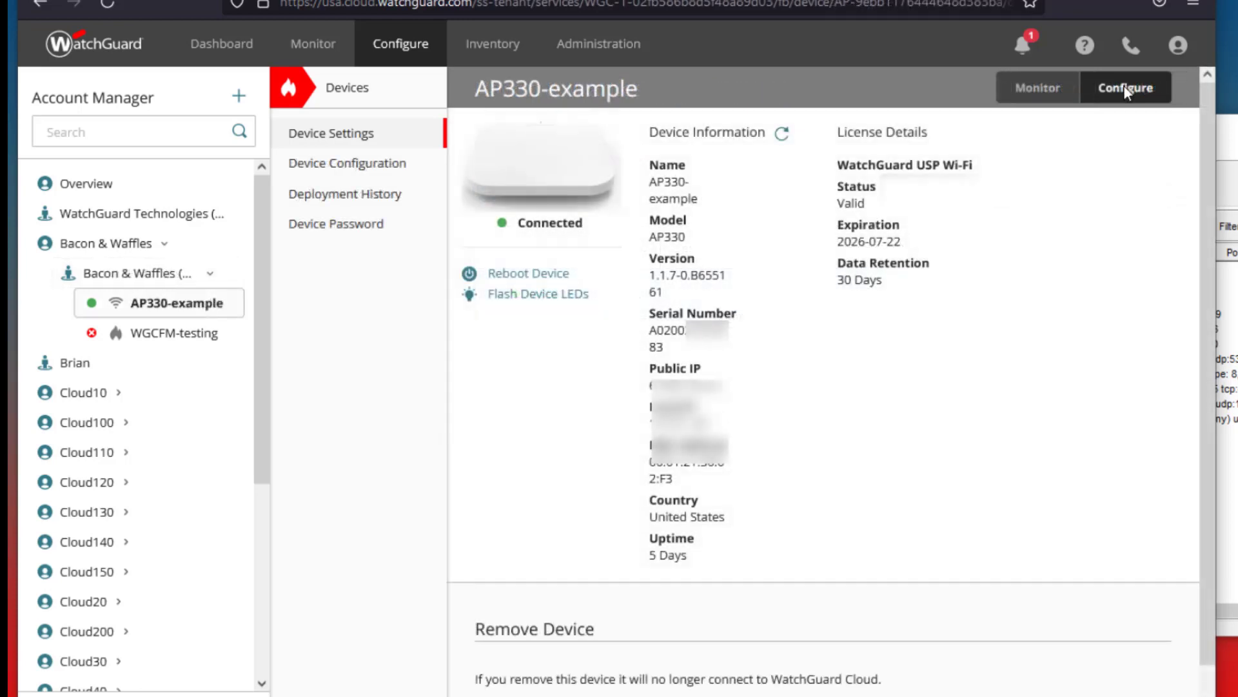
left_click(1038, 88)
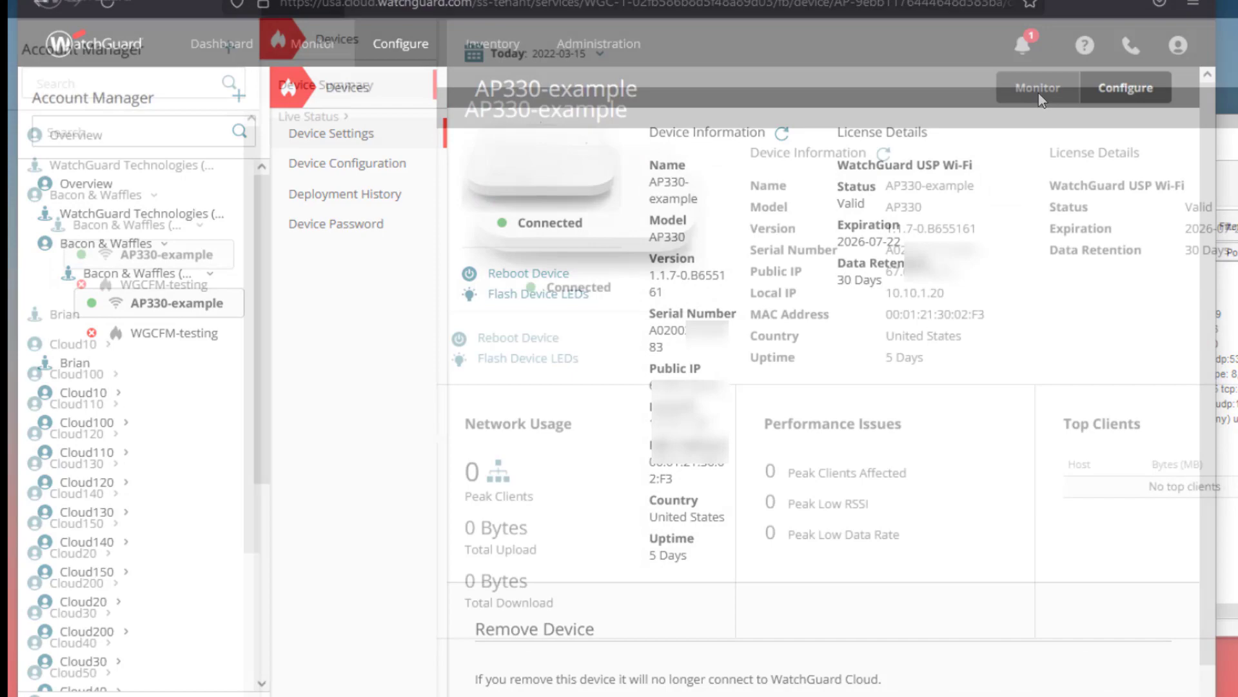